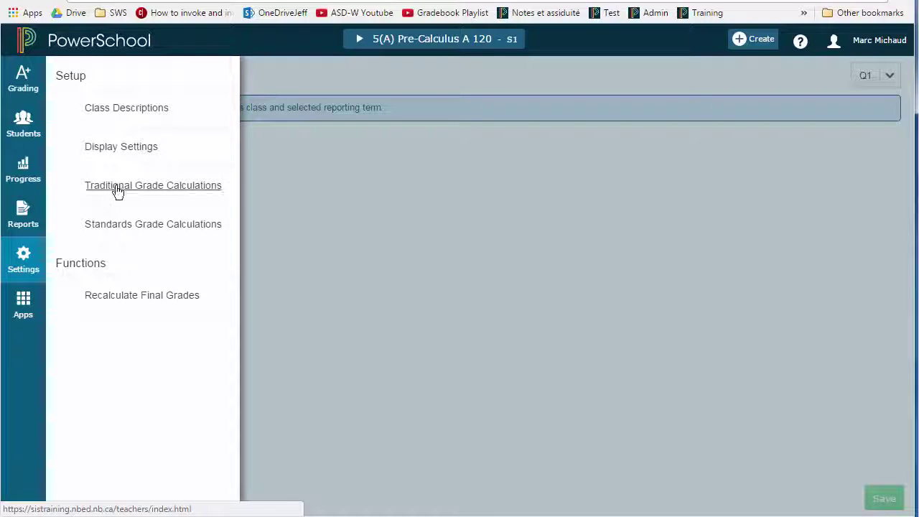
# - Open the traditional grade calculations and start a new Pre-Calculus A 120 assignment named "vertical translations"
pyautogui.click(117, 188)
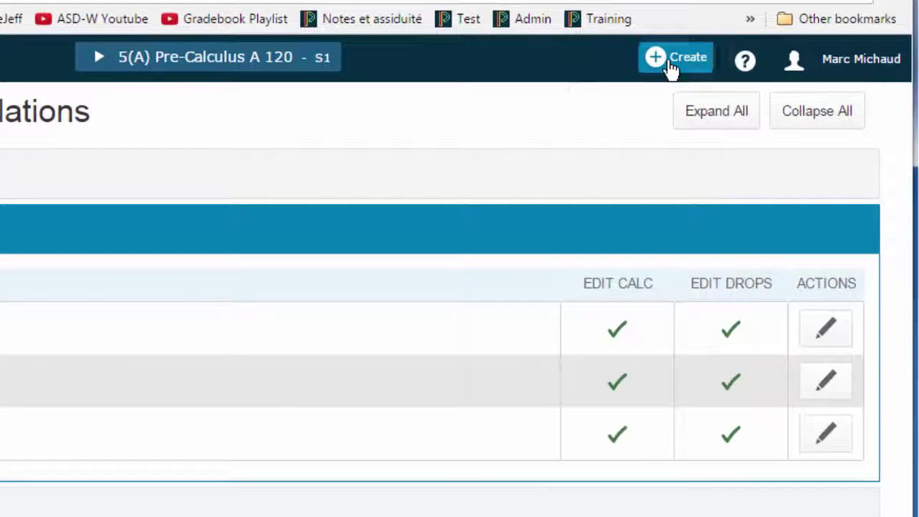
pyautogui.click(670, 67)
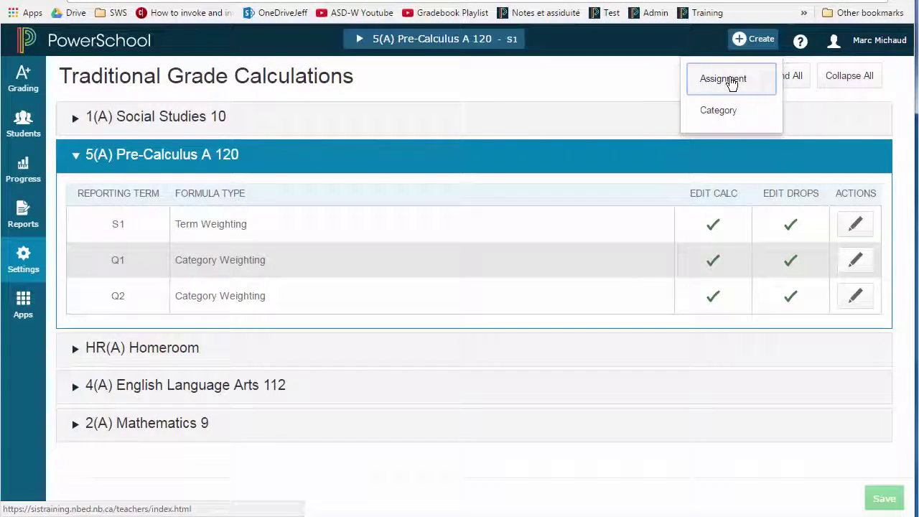
pyautogui.click(644, 120)
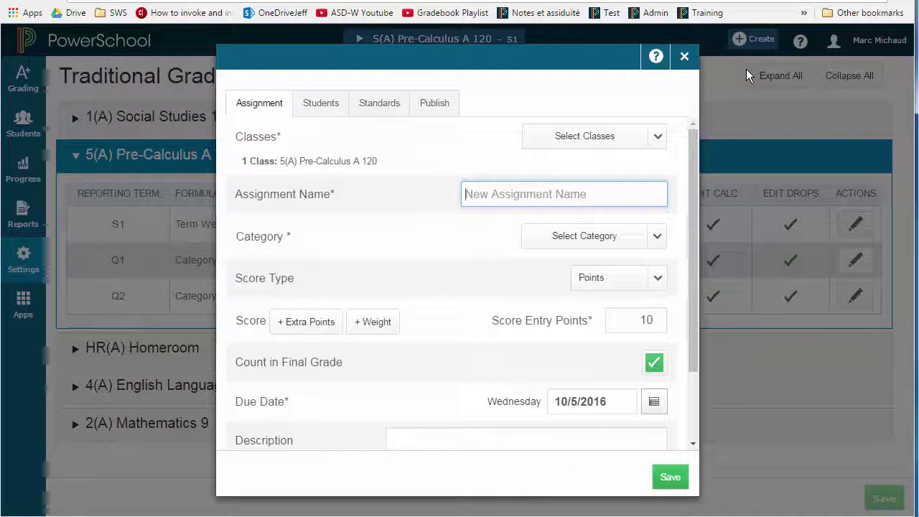
pyautogui.write('vert')
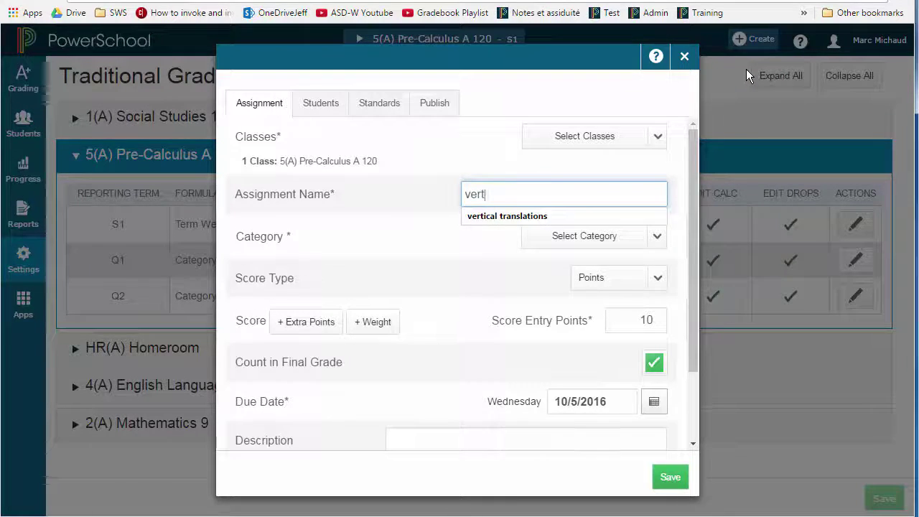
pyautogui.press('Down')
pyautogui.press('Return')
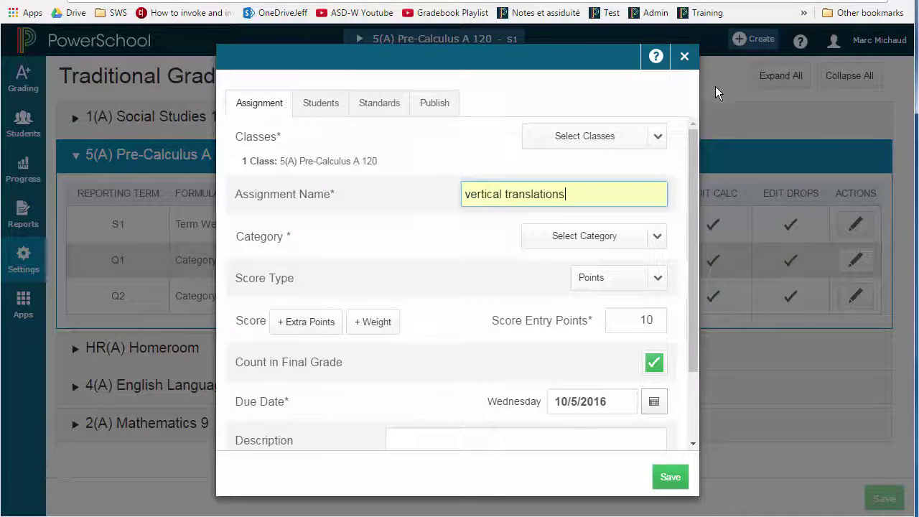
# - Assign the Relations and Functions category, keep the score type as Points, and set the score entry points to 45
pyautogui.click(611, 236)
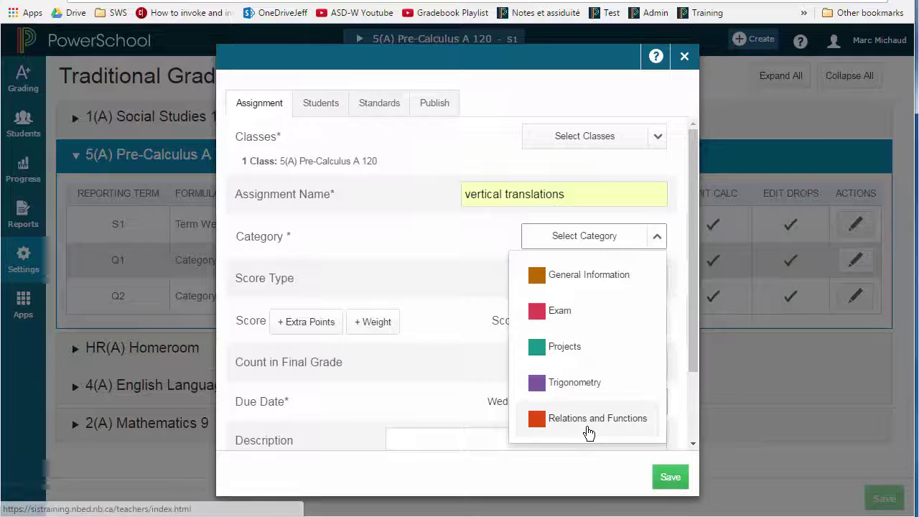
pyautogui.click(588, 424)
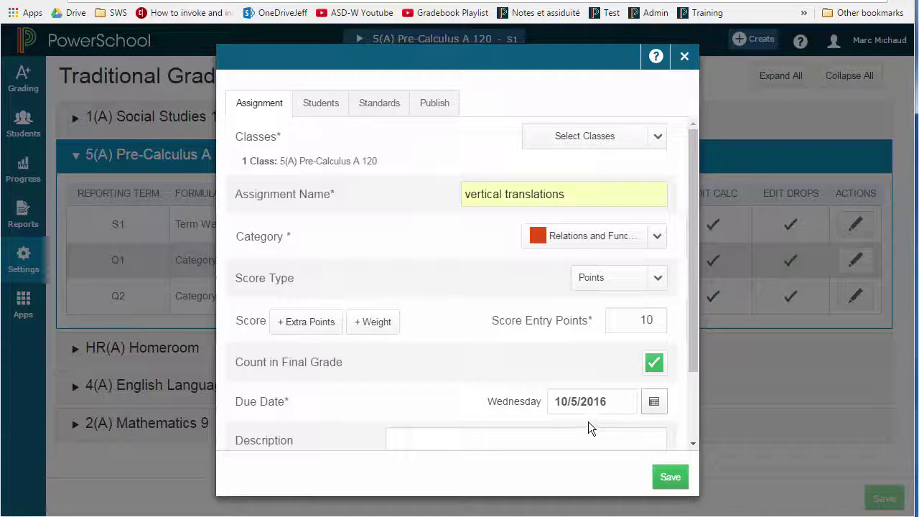
pyautogui.click(658, 278)
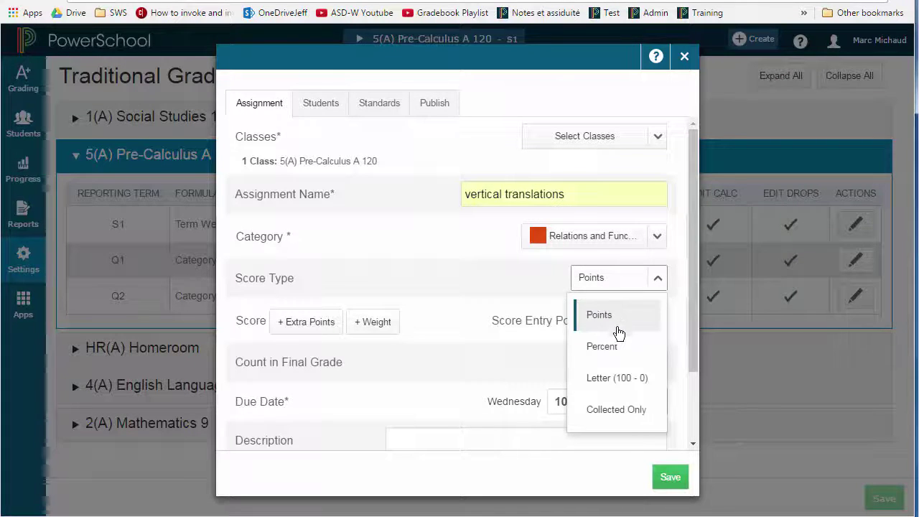
pyautogui.click(615, 323)
pyautogui.moveTo(615, 324); pyautogui.dragTo(691, 310)
pyautogui.write('45')
pyautogui.click(489, 336)
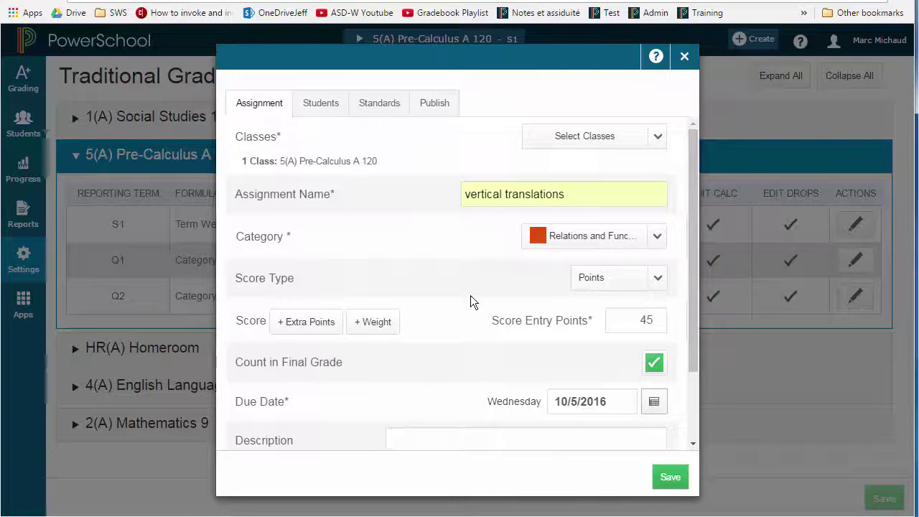
# - Exclude the third, seventh and eleventh students on the class roster from the assignment
pyautogui.click(321, 113)
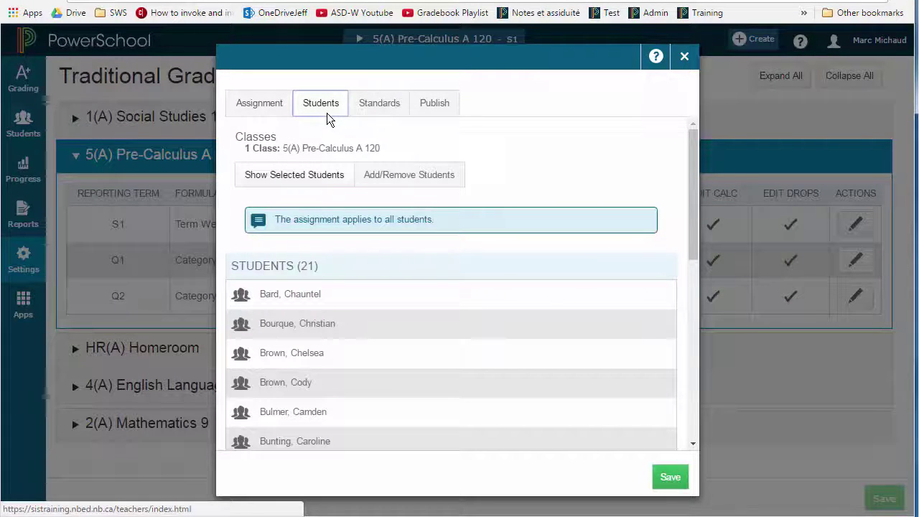
pyautogui.click(379, 175)
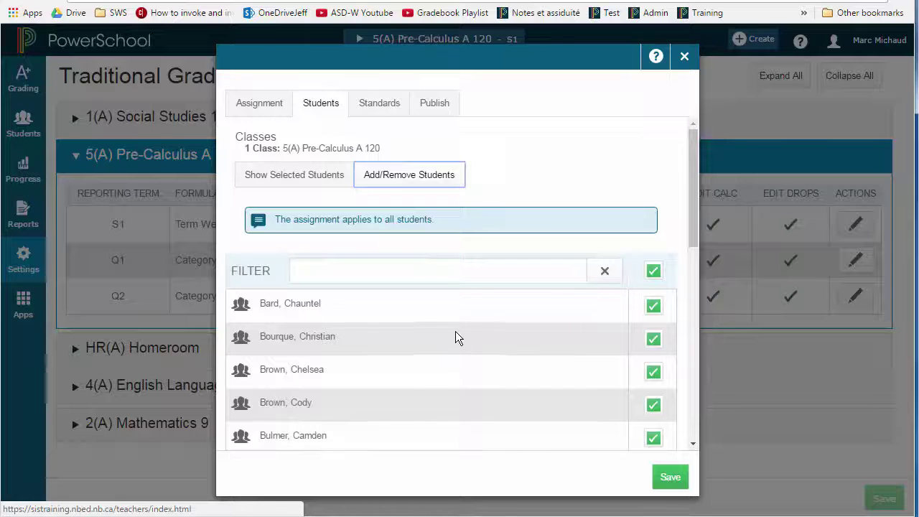
pyautogui.click(652, 371)
pyautogui.scroll(-2, 648, 365)
pyautogui.click(651, 362)
pyautogui.scroll(-2, 652, 362)
pyautogui.click(652, 355)
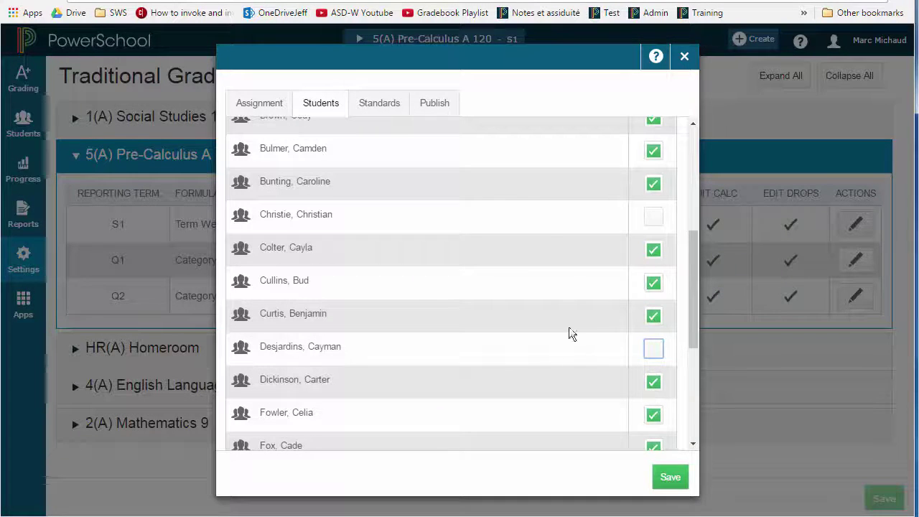
# - Align the assignment with standard 12.MEPCB120.S.R.O.1 (RF1)
pyautogui.click(376, 104)
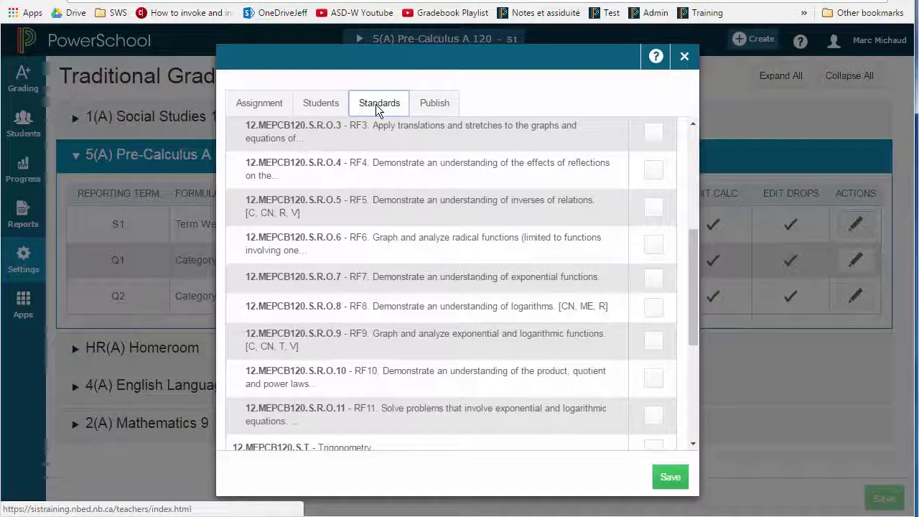
pyautogui.scroll(4, 515, 200)
pyautogui.scroll(-1, 515, 194)
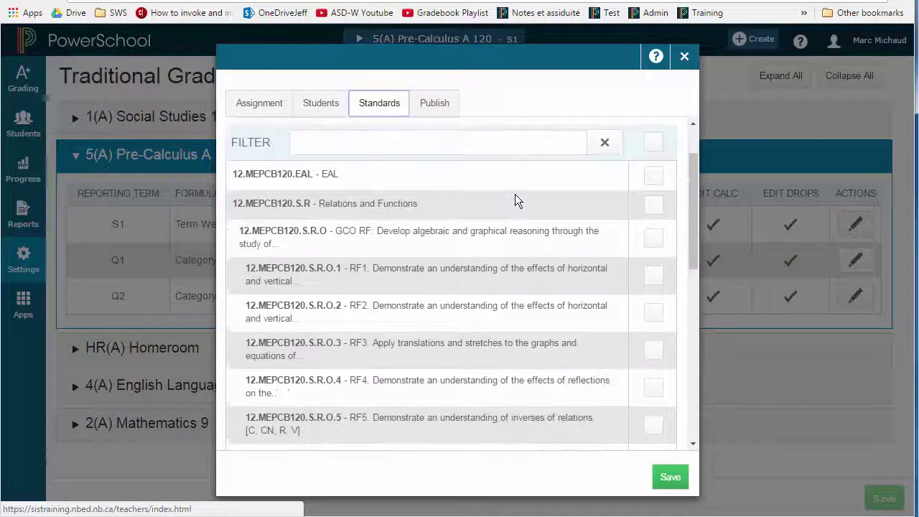
pyautogui.click(651, 272)
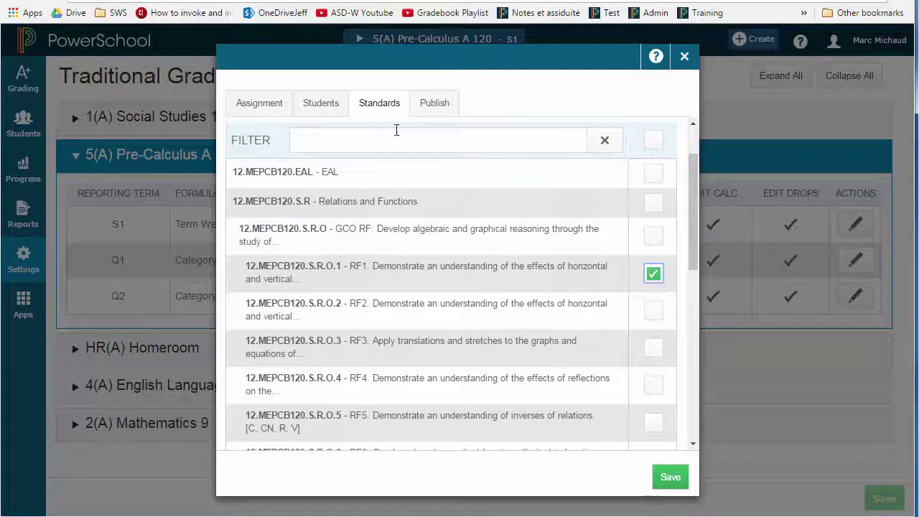
# - Check the assignment's class selection, then save the new assignment and close its window
pyautogui.click(327, 114)
pyautogui.click(275, 111)
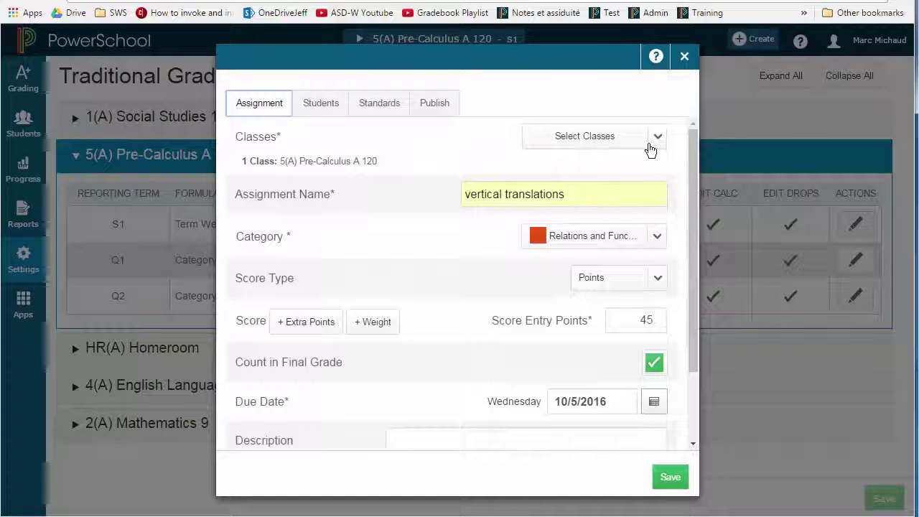
pyautogui.click(655, 140)
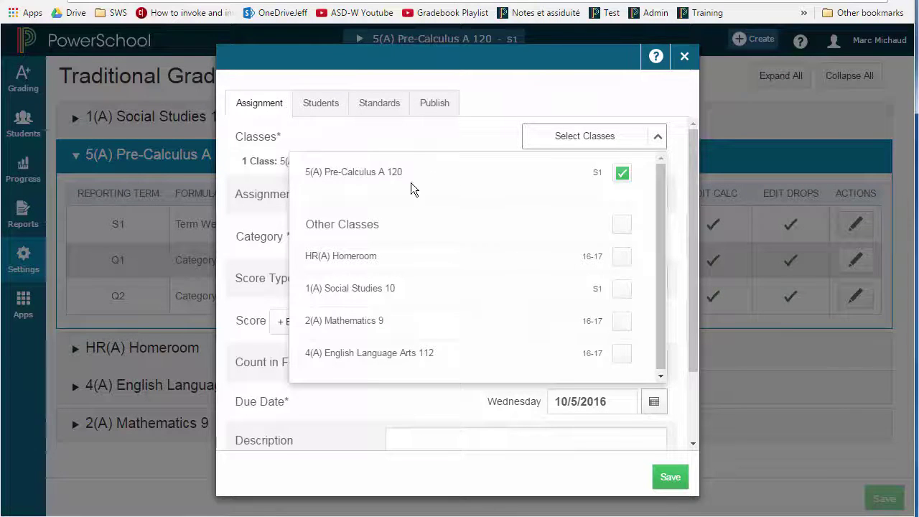
pyautogui.click(456, 409)
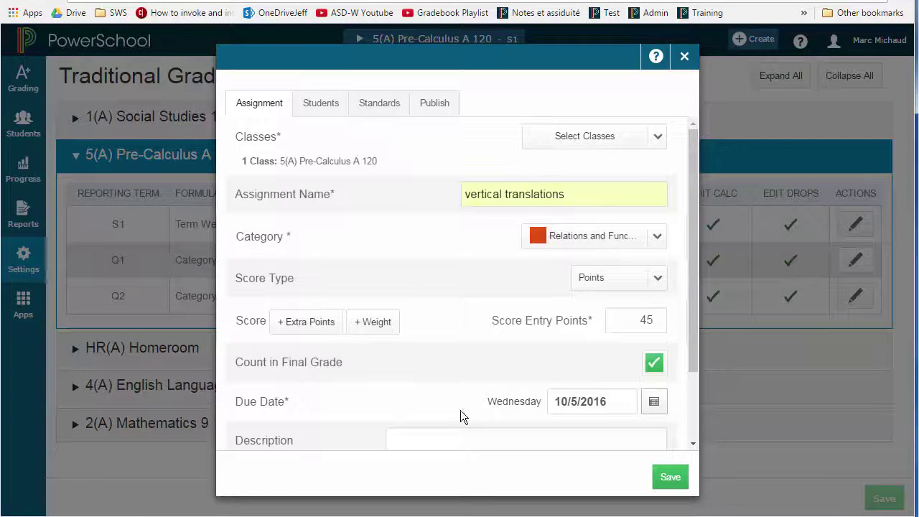
pyautogui.click(670, 479)
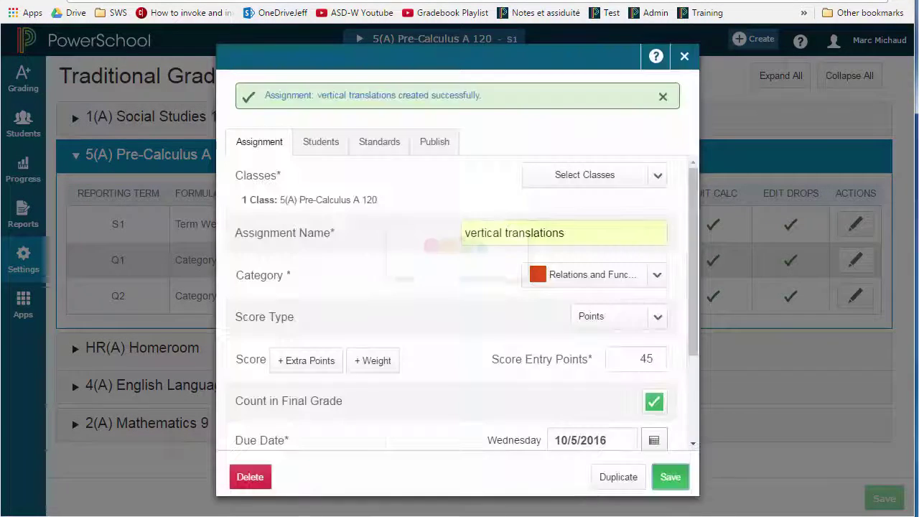
pyautogui.click(687, 66)
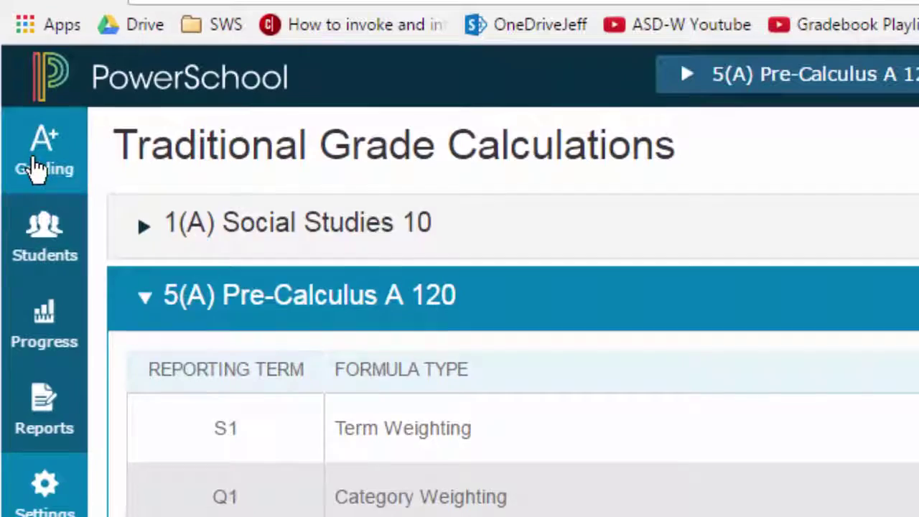
# - Open the assignments list and review the details of the vertical translations assignment without editing them
pyautogui.click(26, 131)
pyautogui.click(212, 205)
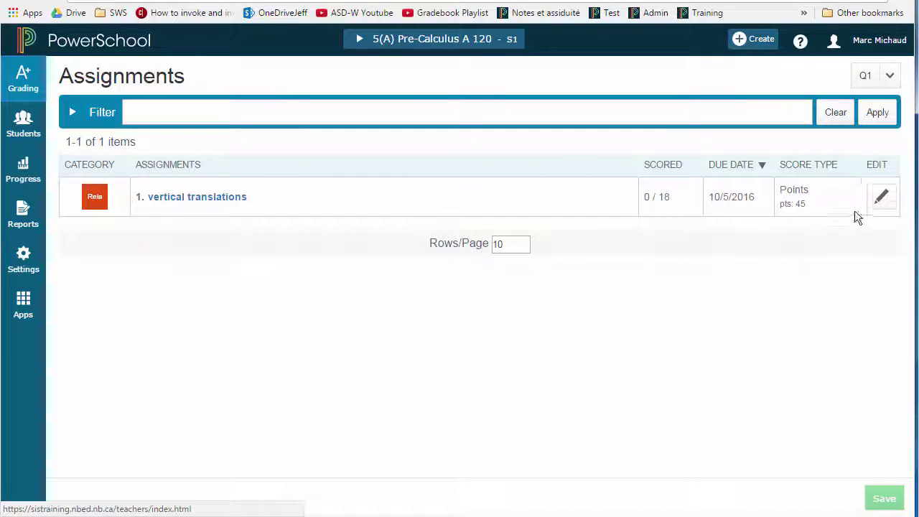
pyautogui.click(883, 200)
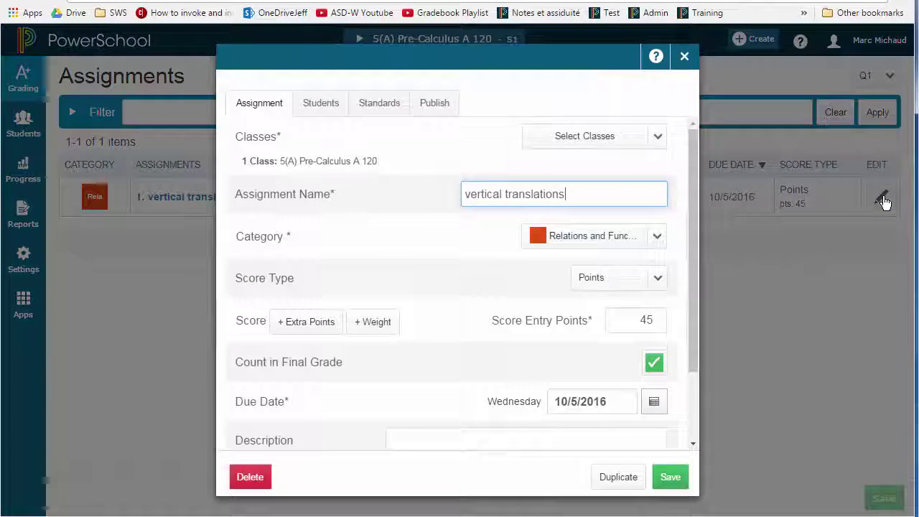
pyautogui.click(617, 193)
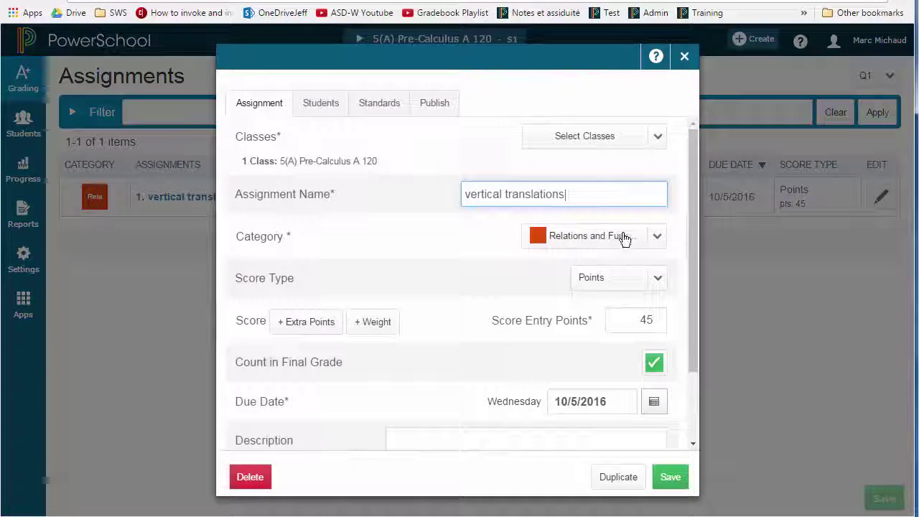
pyautogui.click(685, 56)
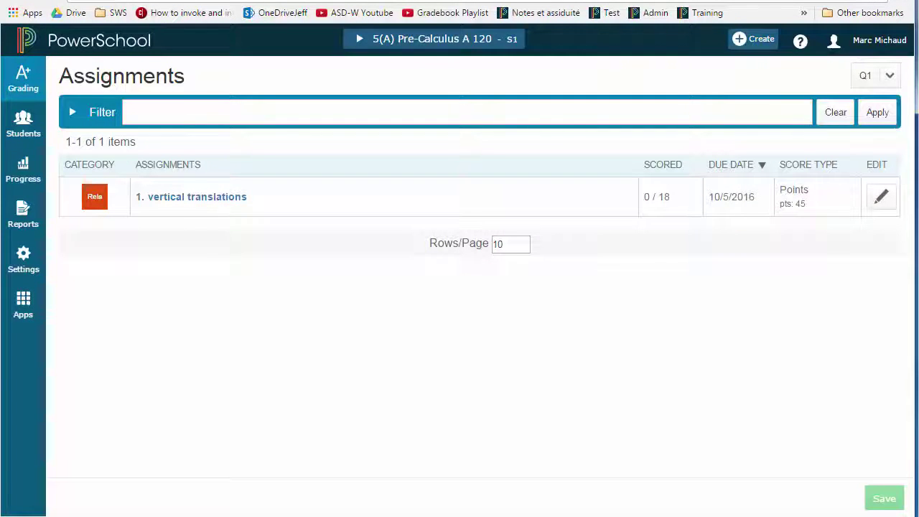
# - Open the vertical translations scoresheet and examine the grade scale and description of standard 12.MEPCB120.S.R.O.1
pyautogui.click(208, 197)
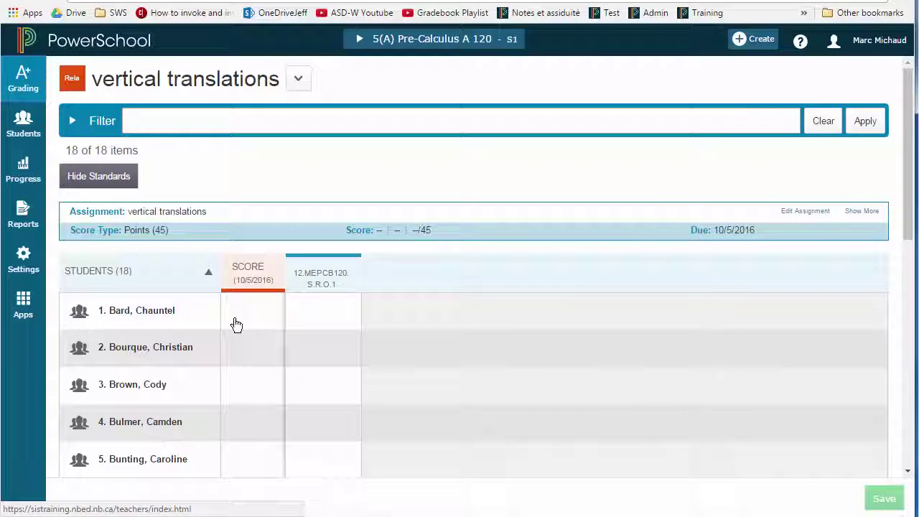
pyautogui.click(322, 326)
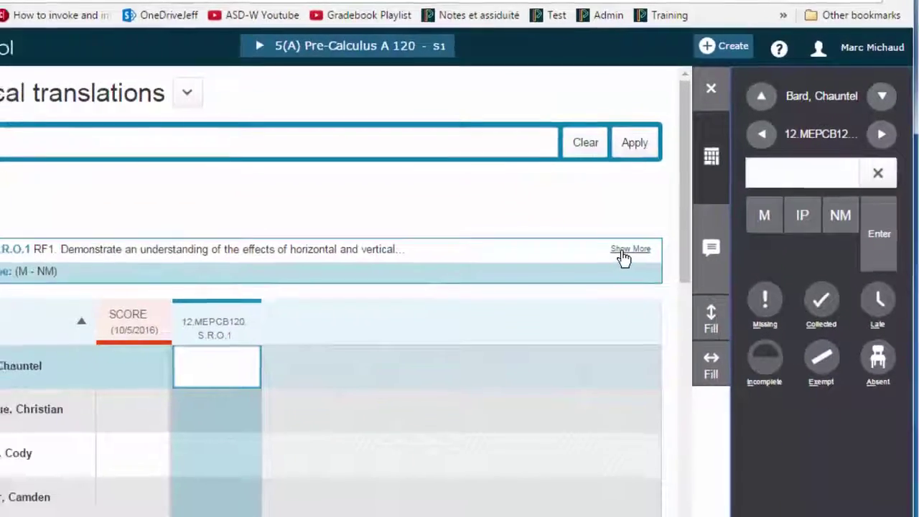
pyautogui.click(565, 306)
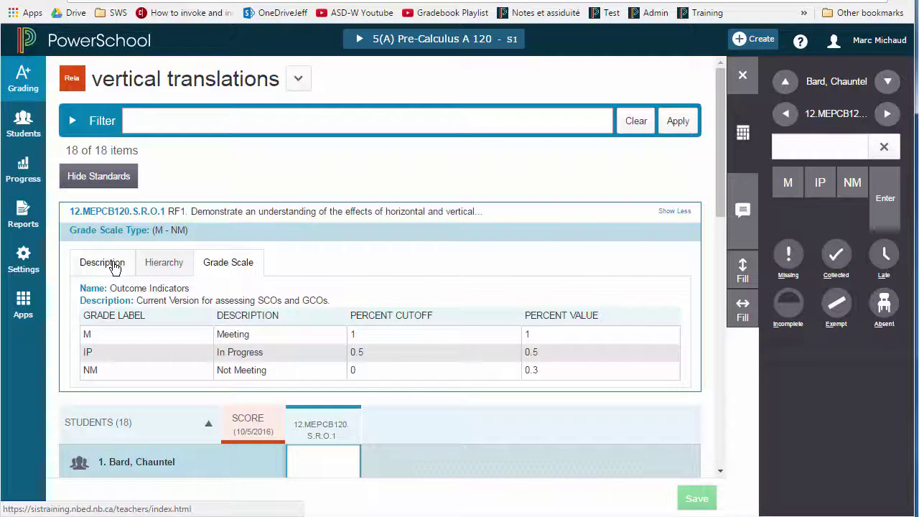
pyautogui.click(84, 263)
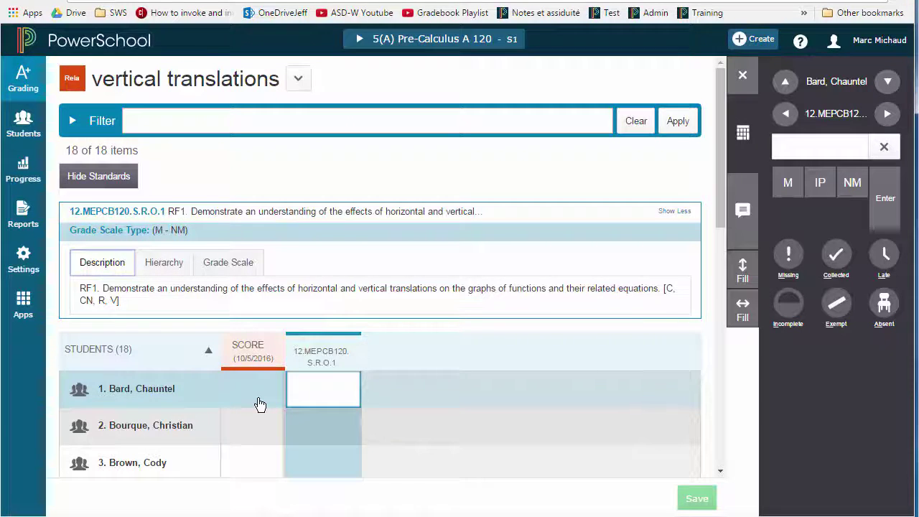
pyautogui.click(668, 215)
# - Give the first student a score of 32 and an M on standard 12.MEPCB120.S.R.O.1, and save the scores
pyautogui.click(253, 316)
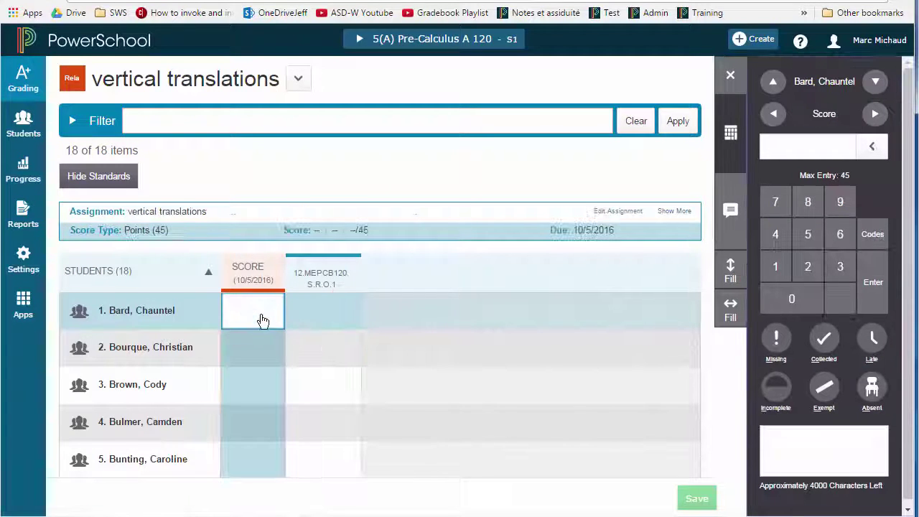
pyautogui.click(836, 271)
pyautogui.click(809, 269)
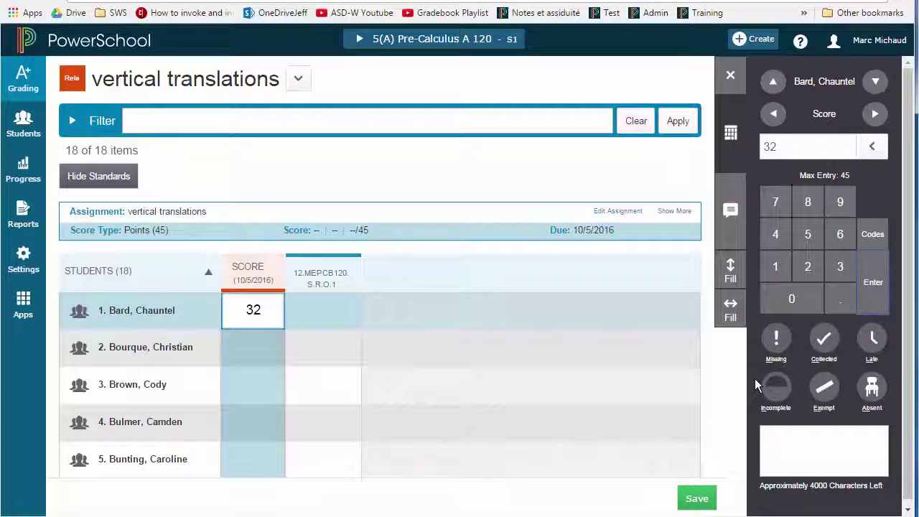
pyautogui.click(335, 329)
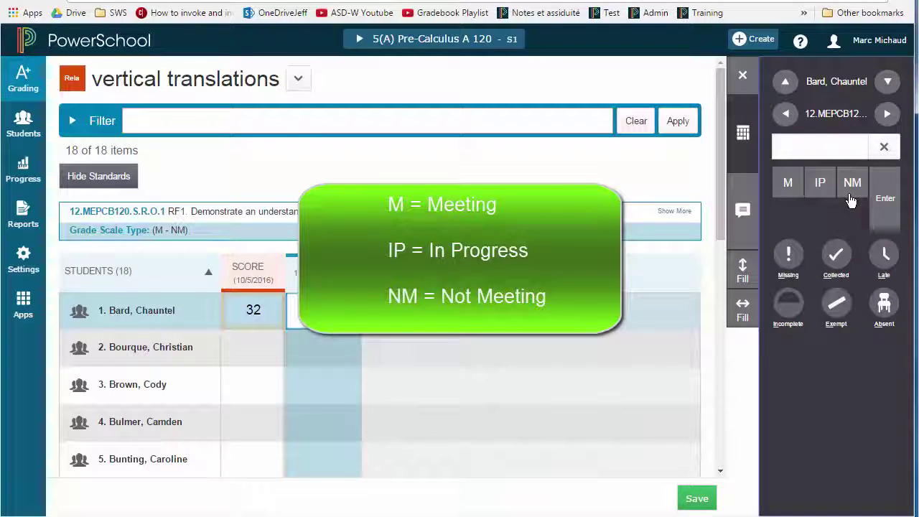
pyautogui.click(790, 188)
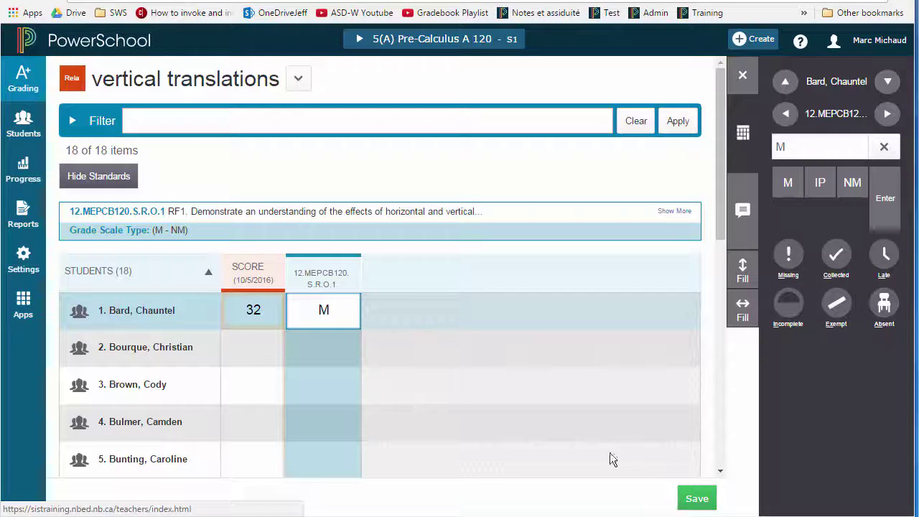
pyautogui.click(694, 499)
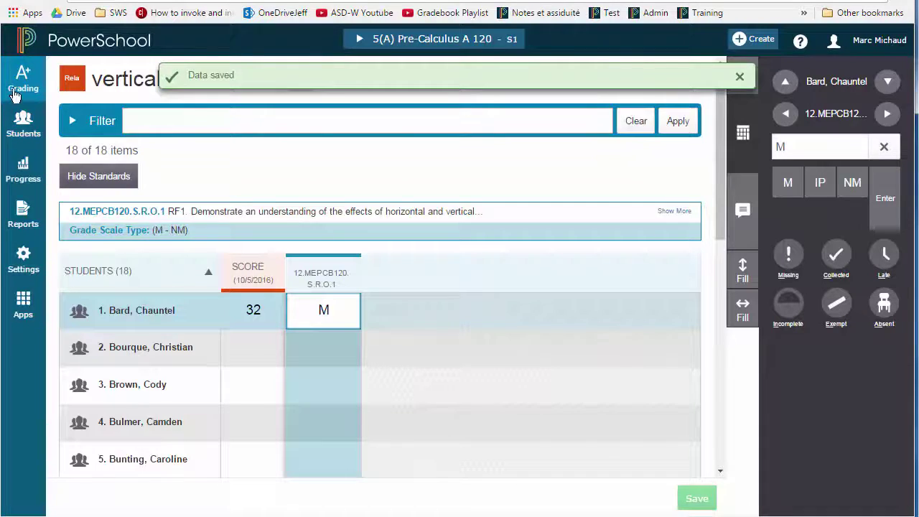
# - Reopen the vertical translations assignment from the assignments list, review its available categories, close it unchanged, and check the reporting term choices
pyautogui.moveTo(22, 86)
pyautogui.click(97, 113)
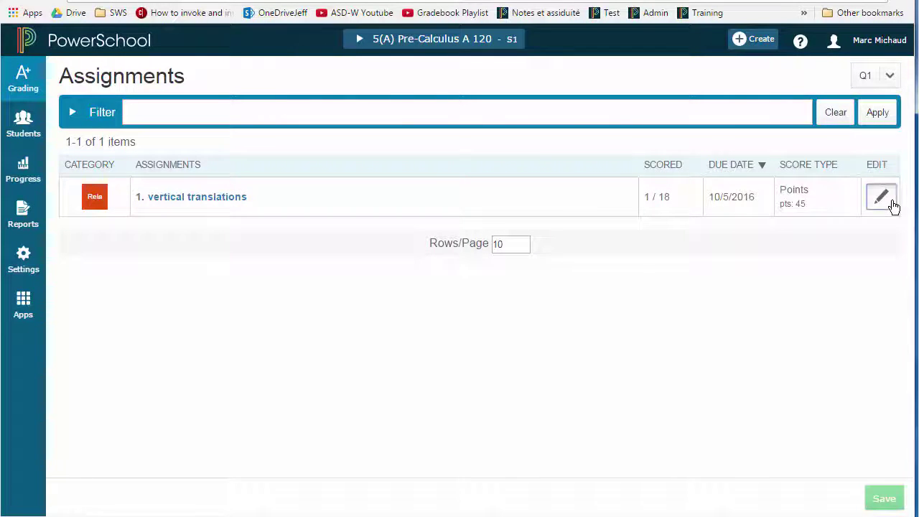
pyautogui.click(862, 205)
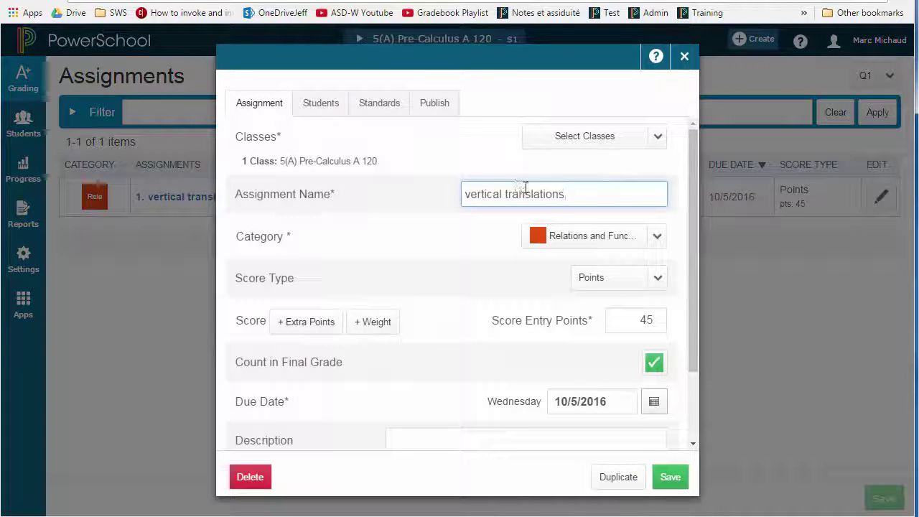
pyautogui.click(655, 240)
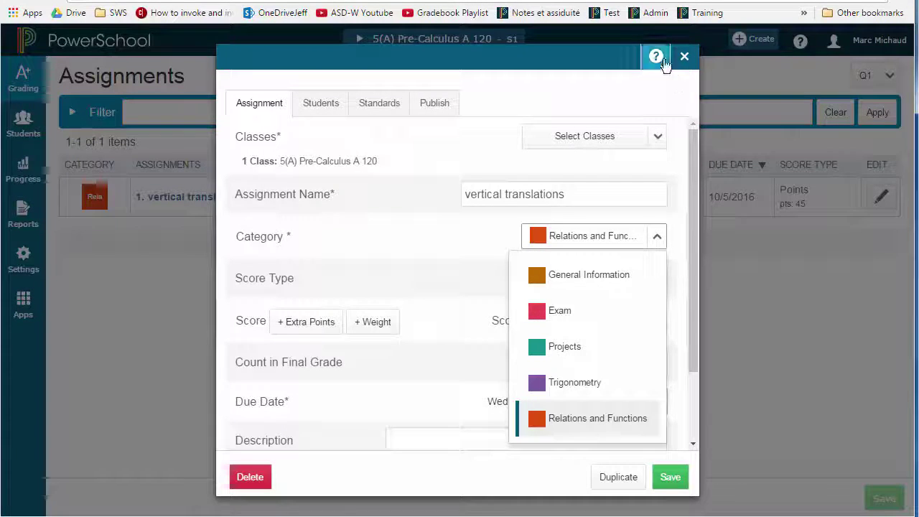
pyautogui.click(684, 57)
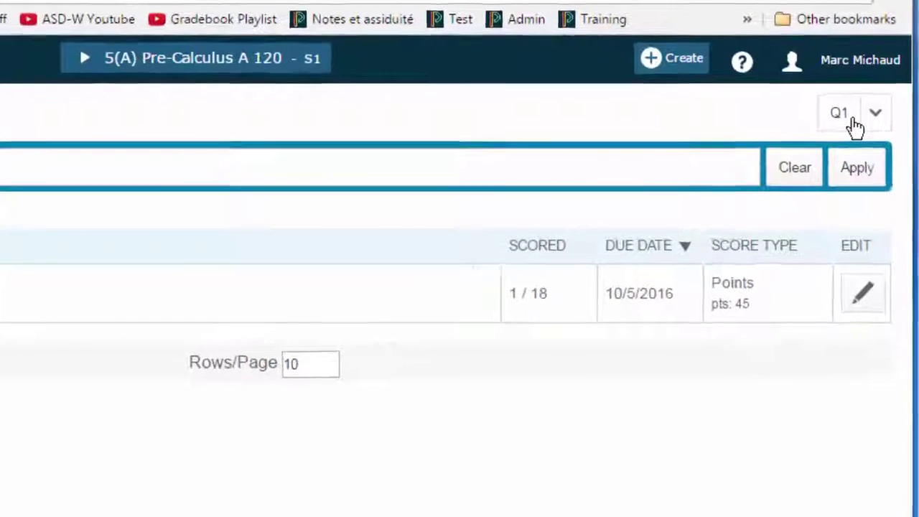
pyautogui.click(871, 117)
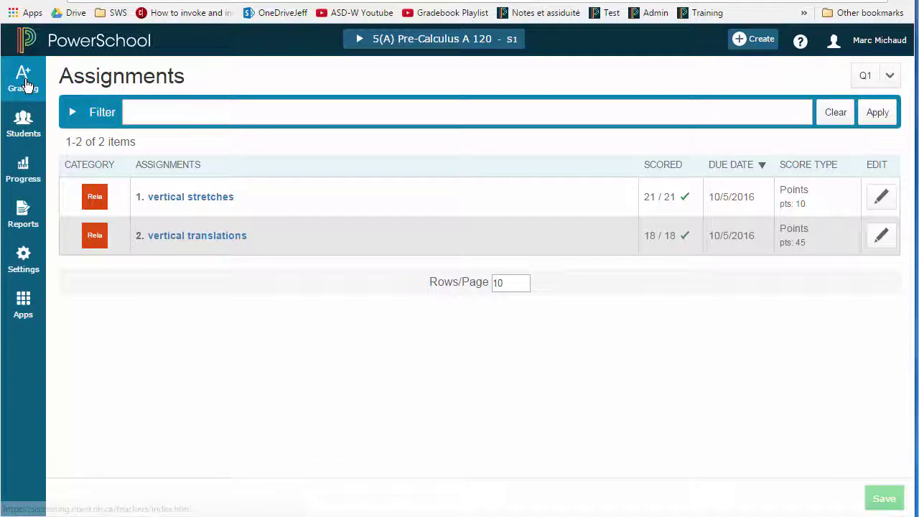
# - Open the Q1 class scoresheet and inspect the third student's blank cell for vertical translations
pyautogui.click(26, 85)
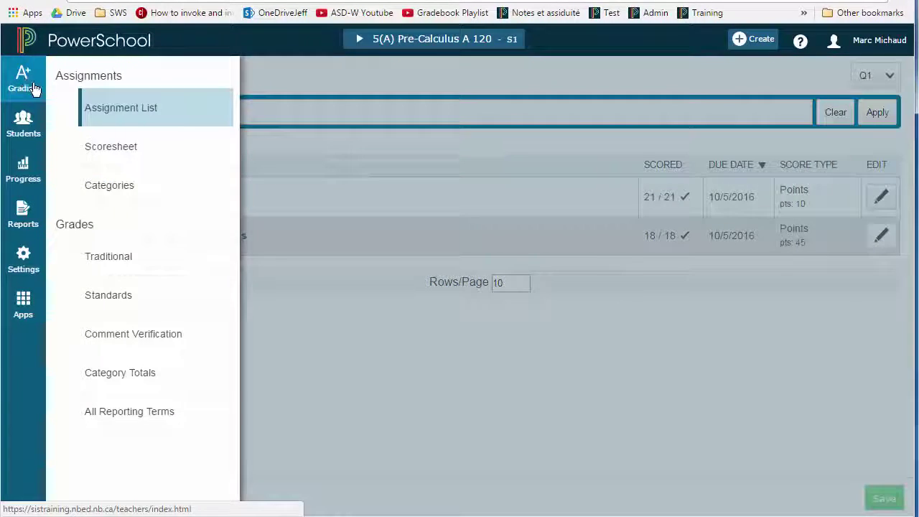
pyautogui.click(104, 151)
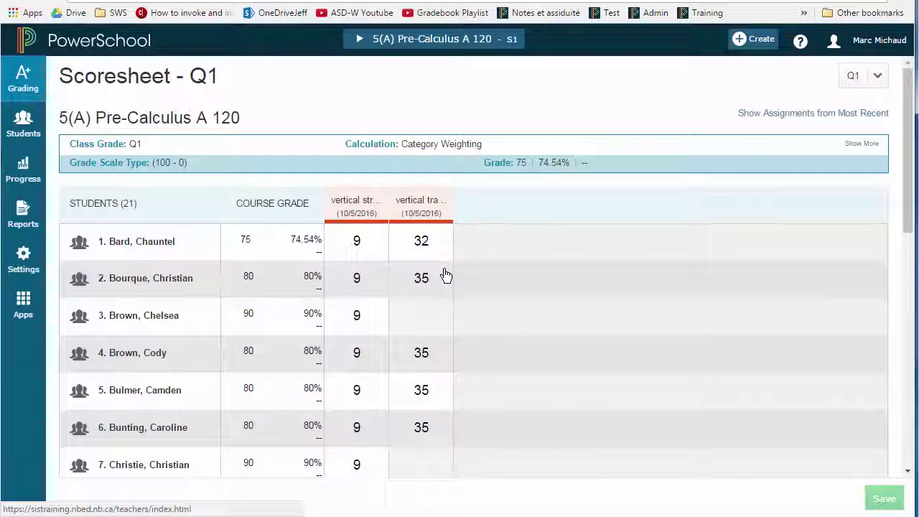
pyautogui.scroll(-1, 427, 318)
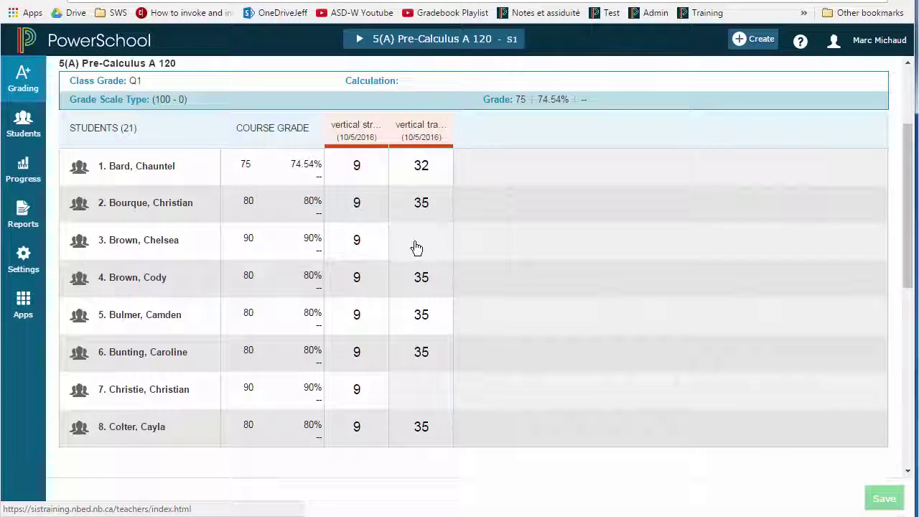
pyautogui.click(421, 248)
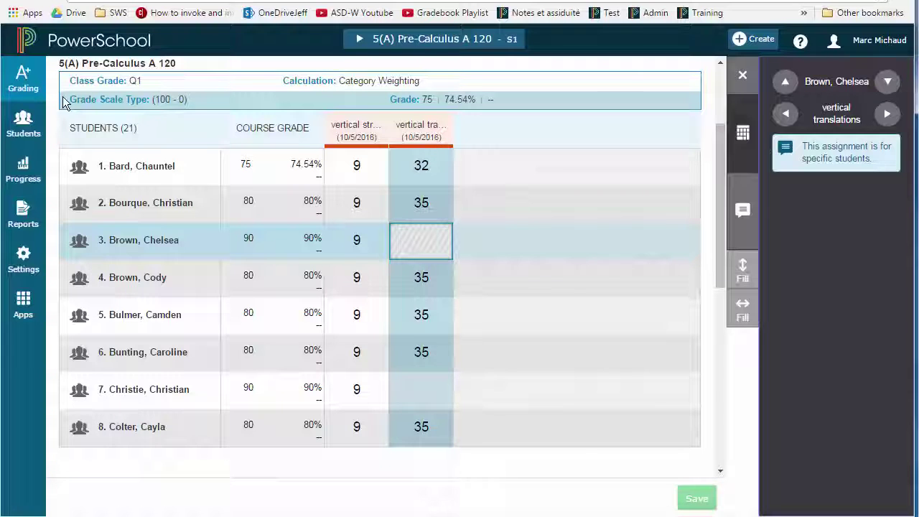
# - Add the third student on the class roster to the vertical translations assignment, then save and close it
pyautogui.click(23, 83)
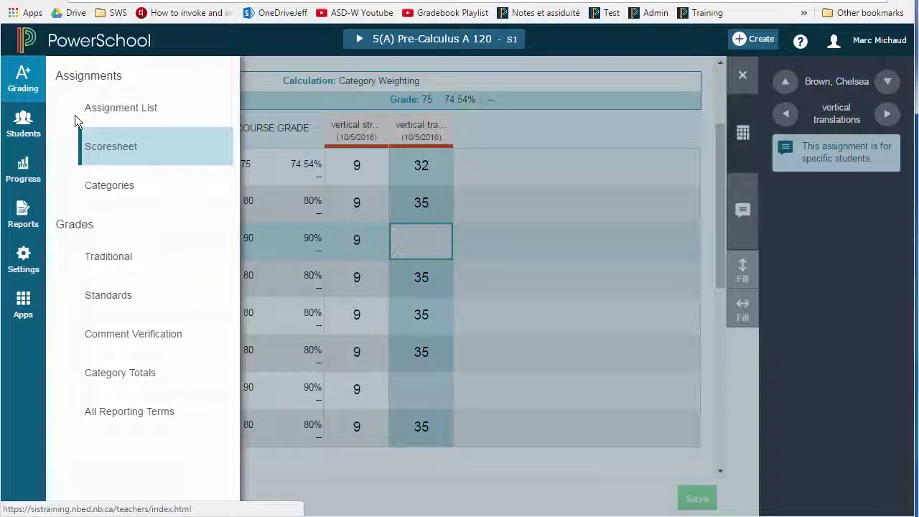
pyautogui.click(105, 112)
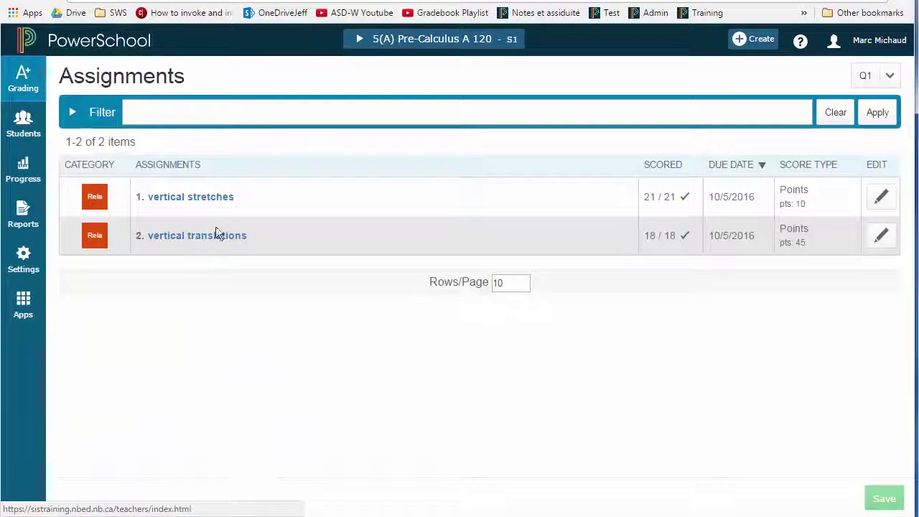
pyautogui.click(882, 239)
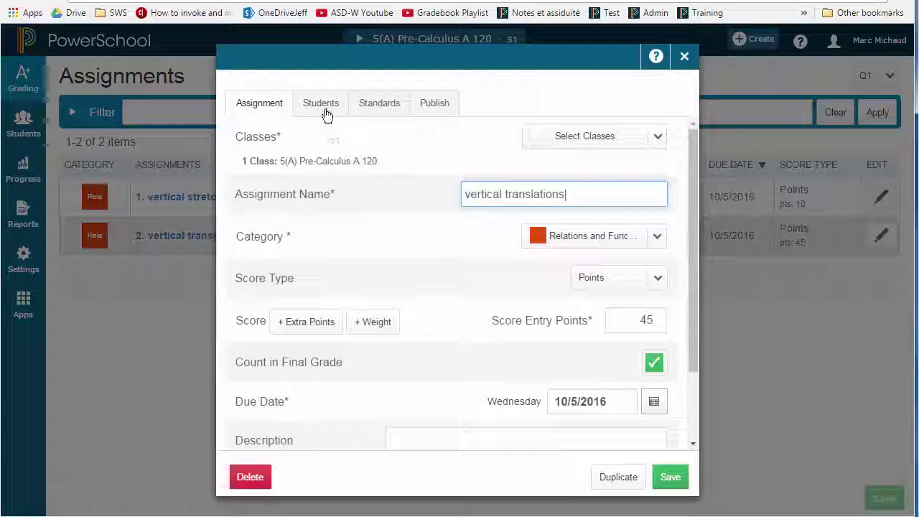
pyautogui.click(323, 106)
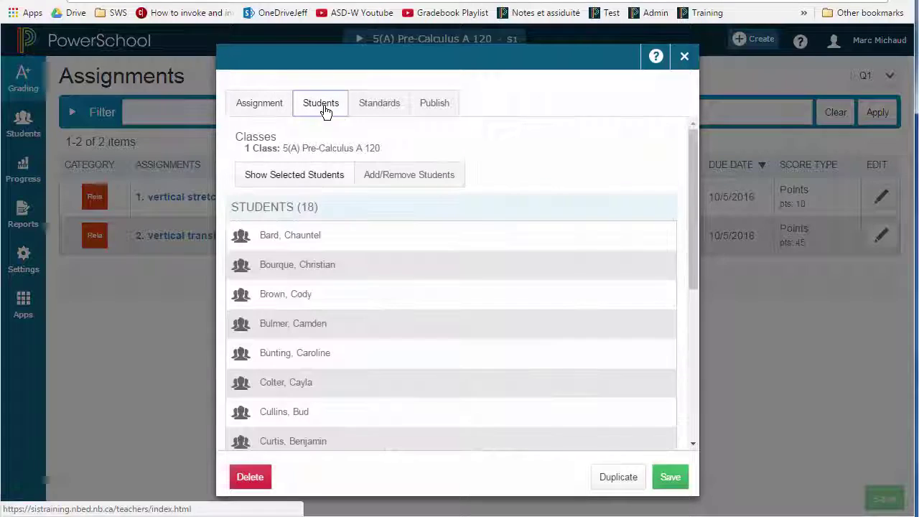
pyautogui.click(414, 176)
pyautogui.scroll(-1, 365, 294)
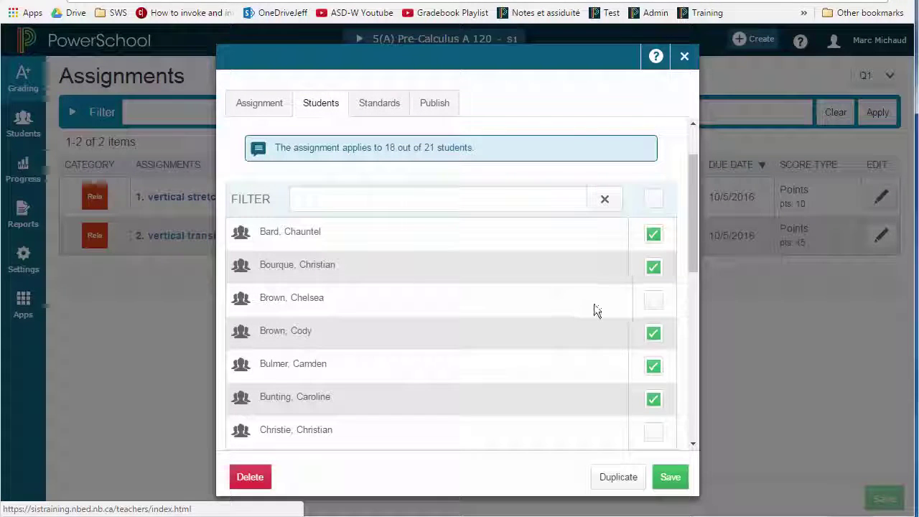
pyautogui.click(652, 302)
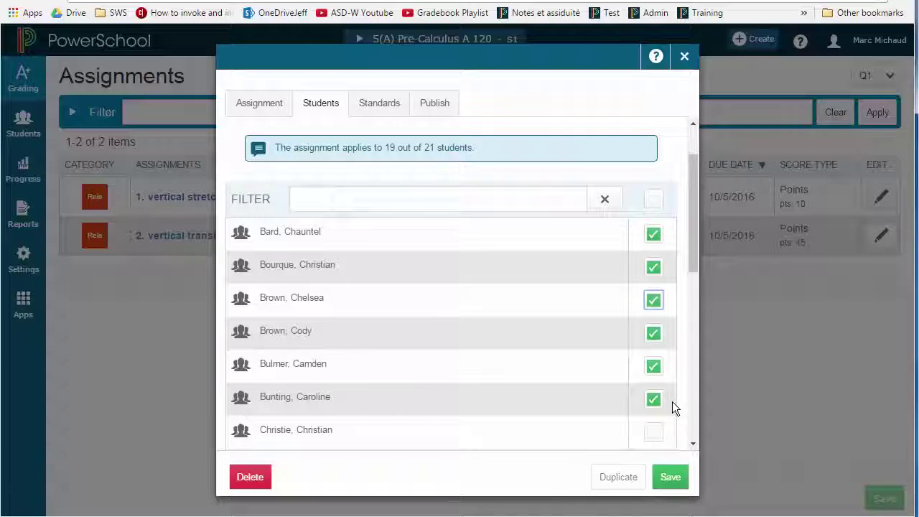
pyautogui.click(668, 476)
pyautogui.click(684, 56)
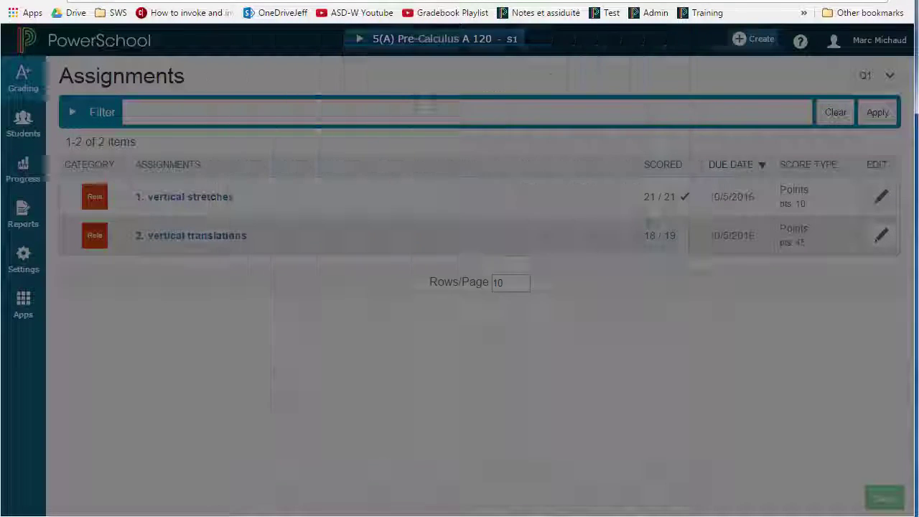
# - Check the third student's vertical translations cell in the Q1 scoresheet, then return to the assignments list
pyautogui.click(32, 88)
pyautogui.click(109, 146)
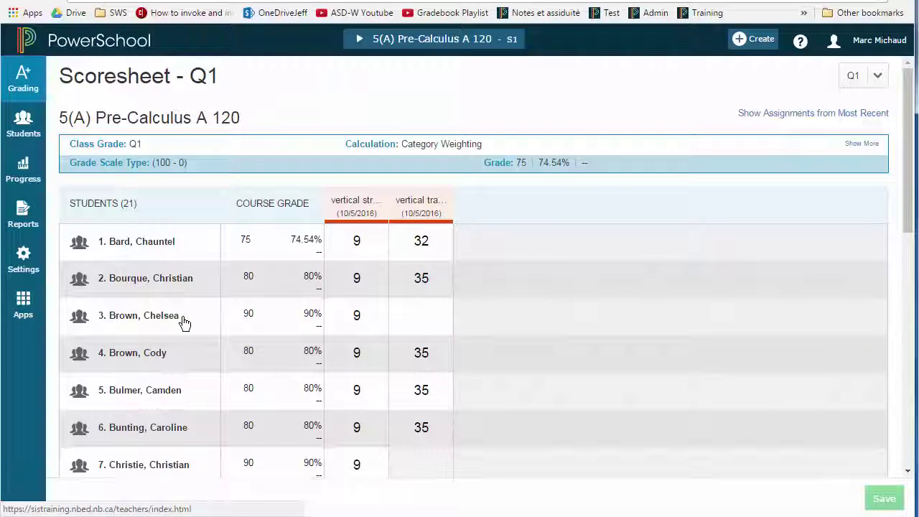
pyautogui.click(423, 324)
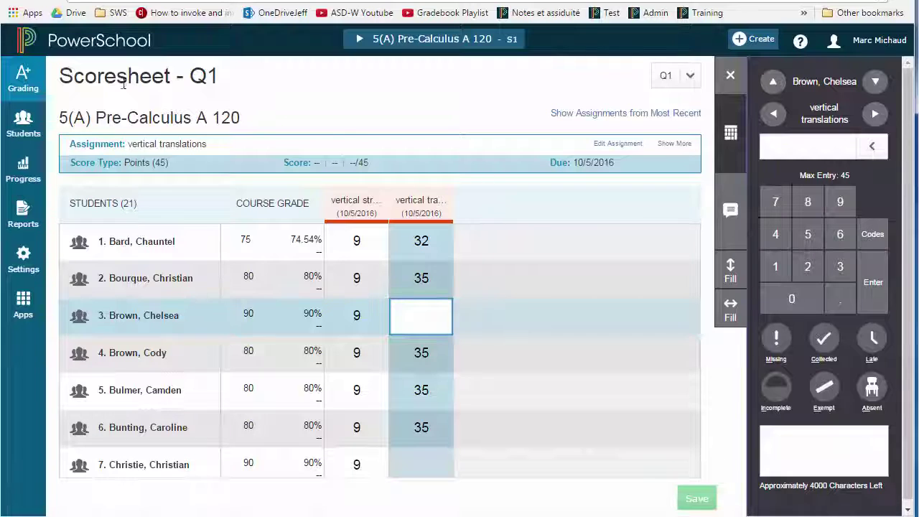
pyautogui.click(31, 86)
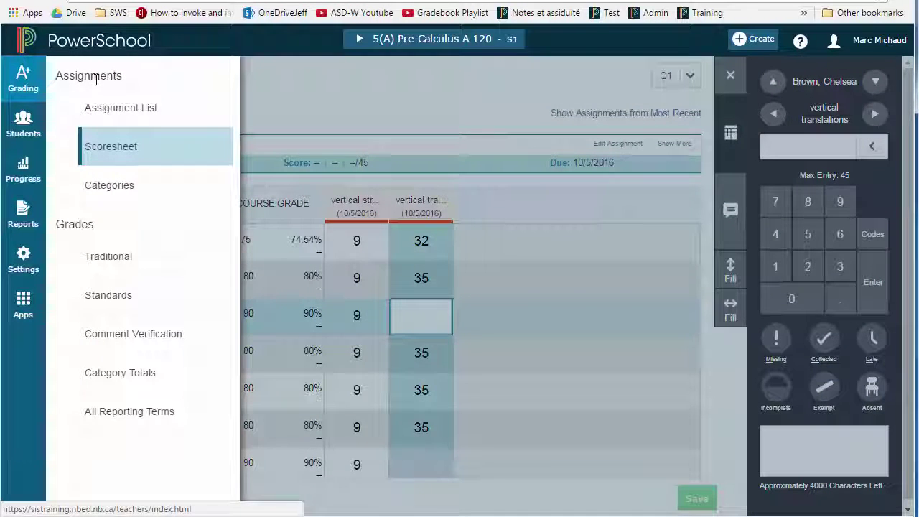
pyautogui.click(111, 111)
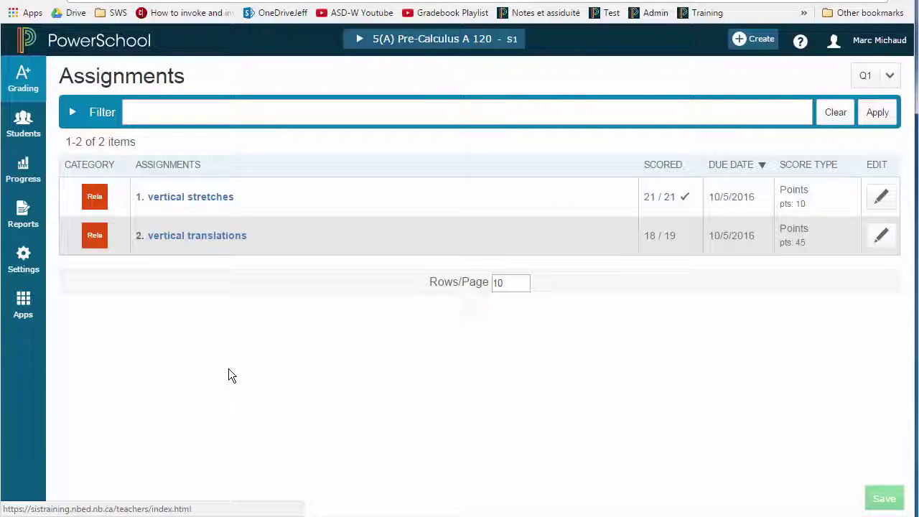